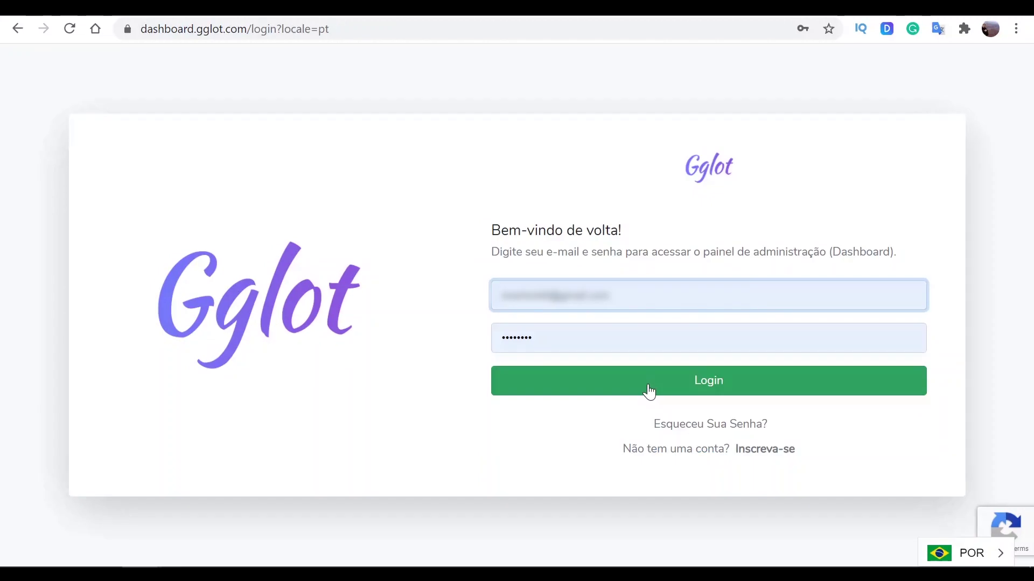
# Log in with the already filled-in credentials and open the list of transcriptions
pyautogui.click(649, 392)
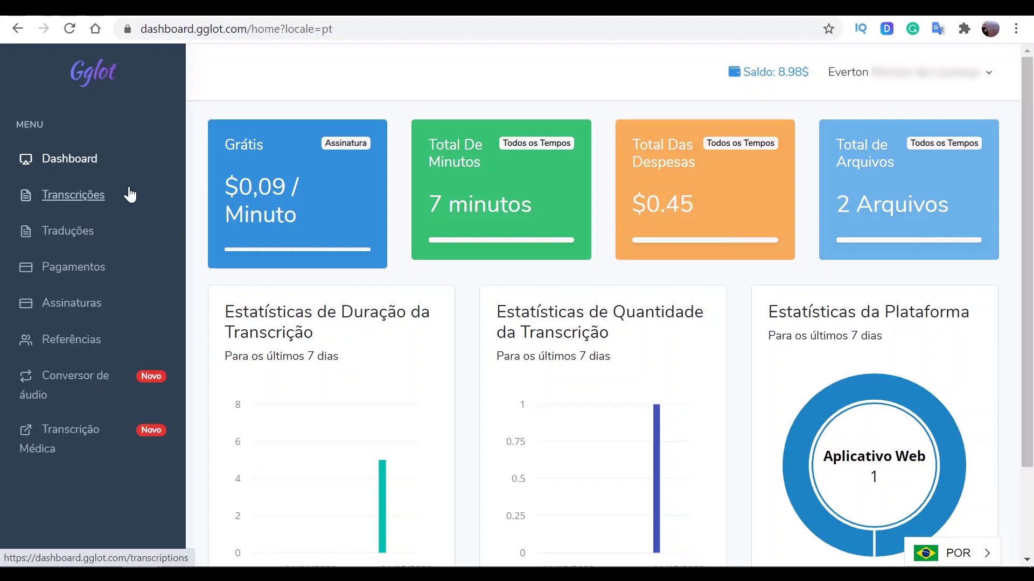
pyautogui.click(101, 197)
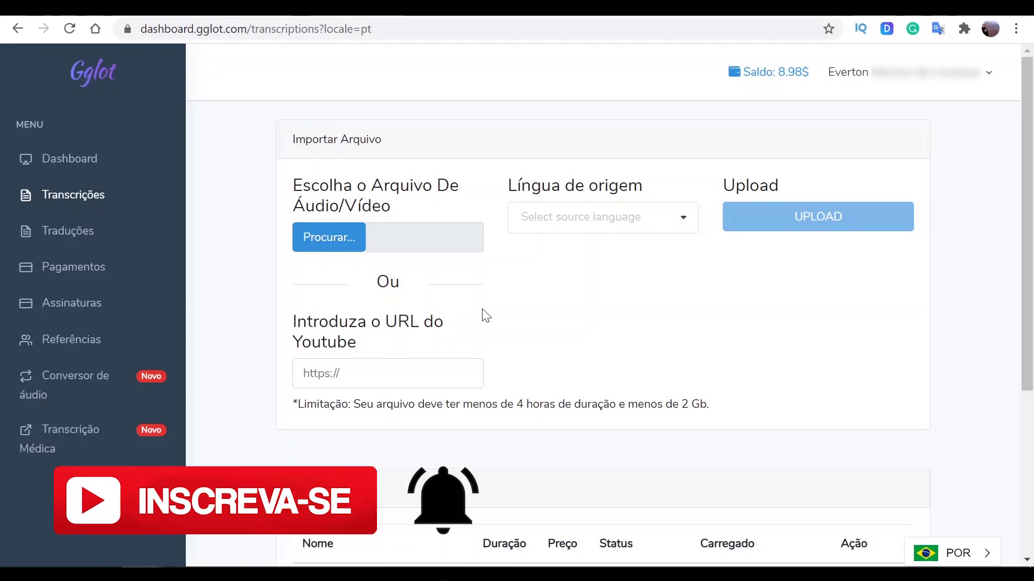
pyautogui.click(480, 373)
pyautogui.write('https://youtu.be/XfHgXoNNu_8')
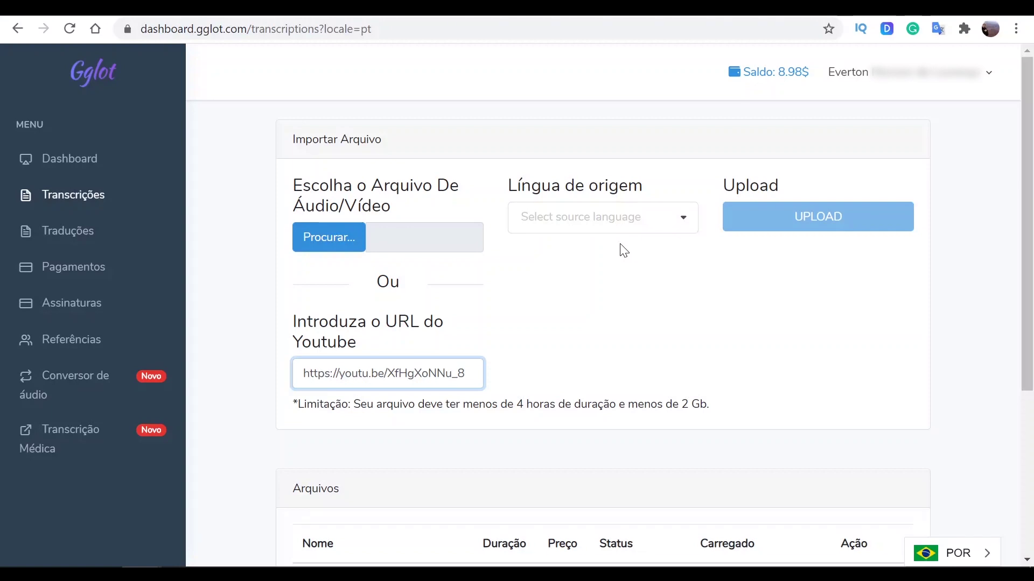
pyautogui.click(680, 218)
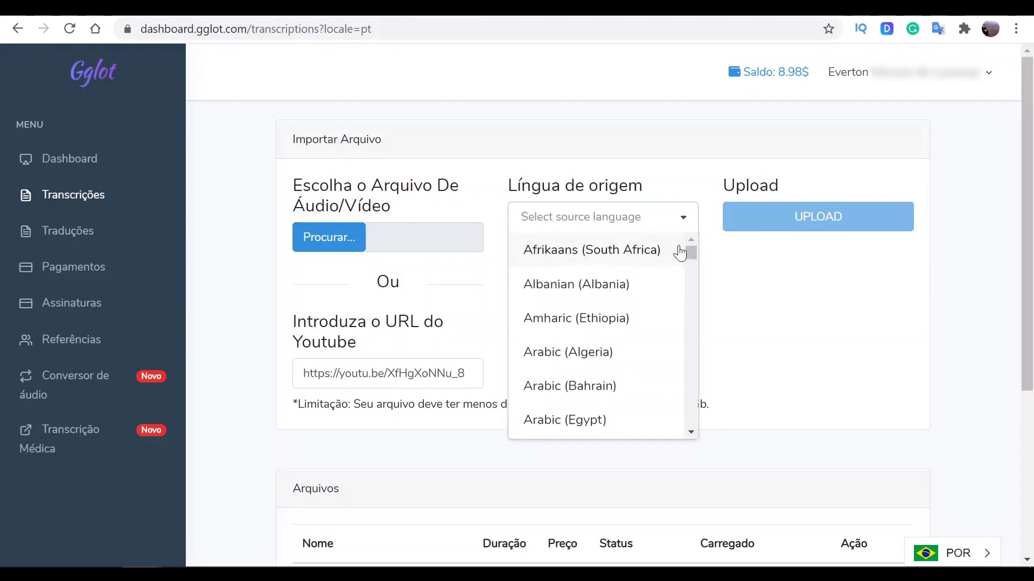
pyautogui.scroll(-20, 611, 329)
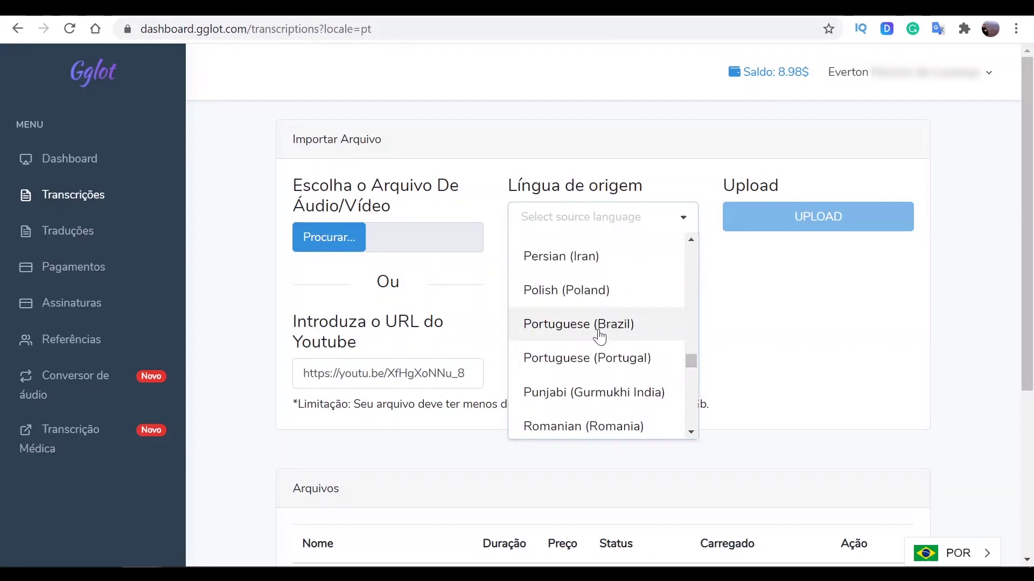
pyautogui.click(597, 338)
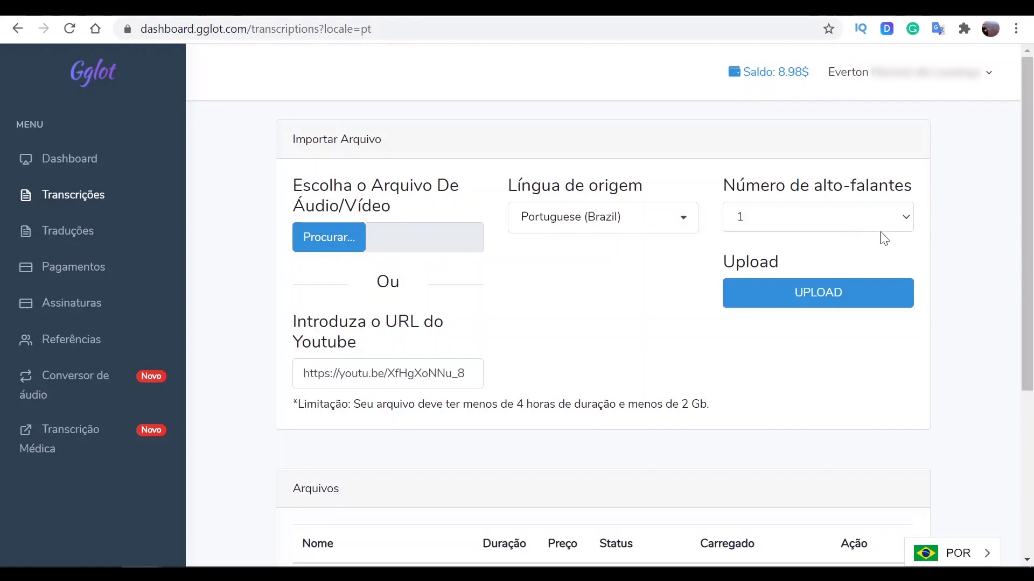
pyautogui.click(827, 294)
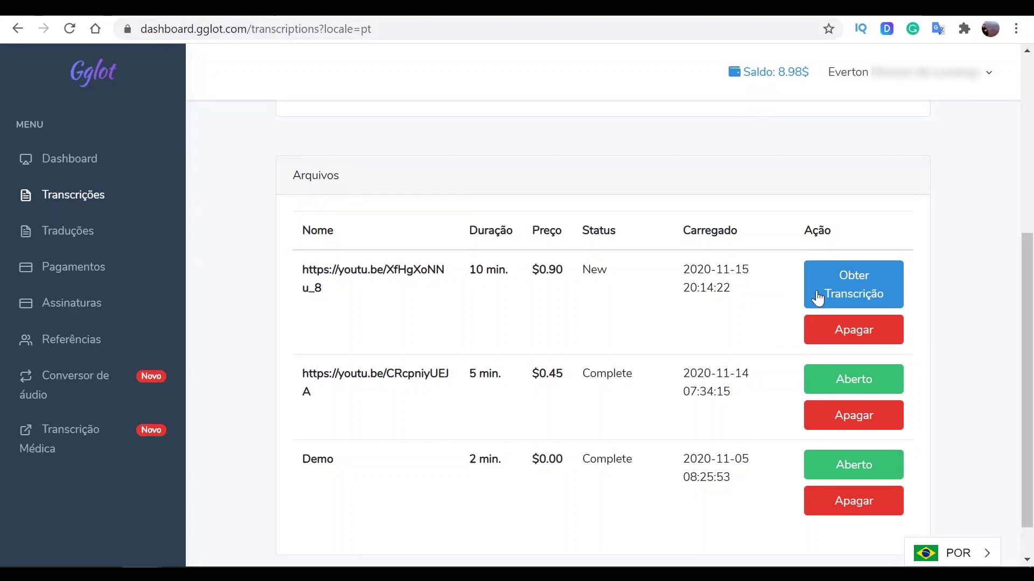
# Request the transcription of the uploaded XfHgXoNNu_8 video and open its completed transcript for editing
pyautogui.click(855, 299)
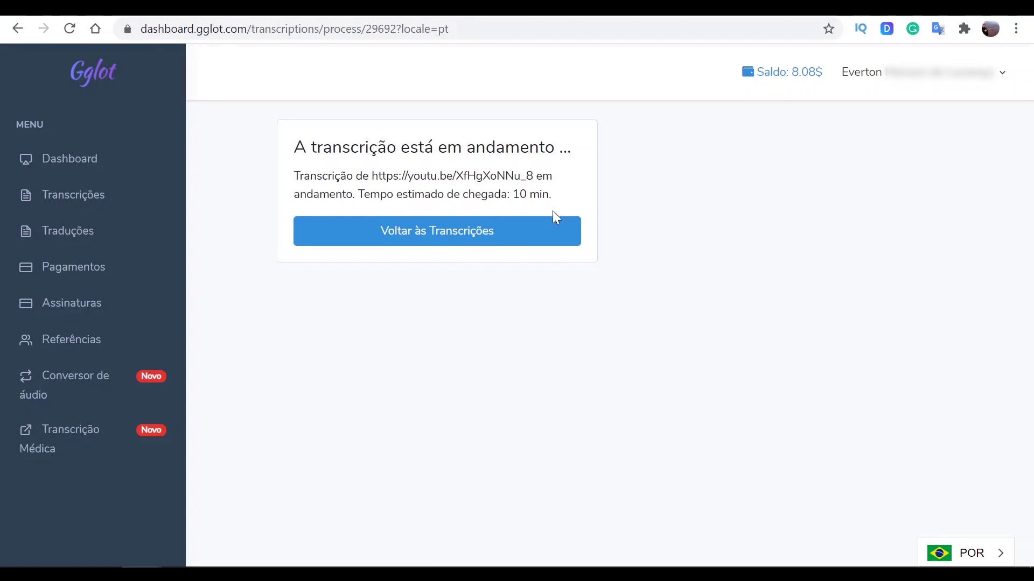
pyautogui.click(527, 230)
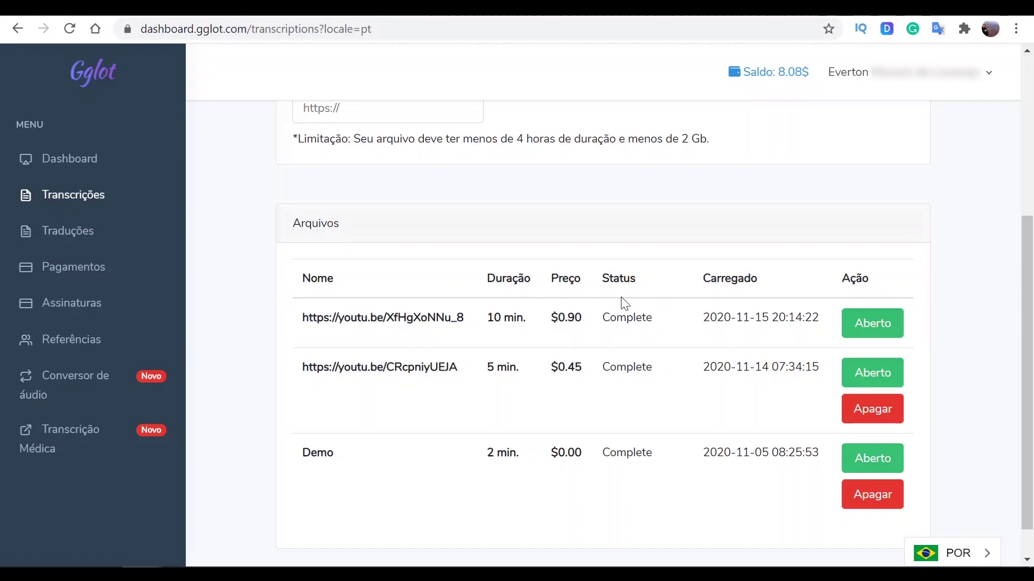
pyautogui.click(604, 303)
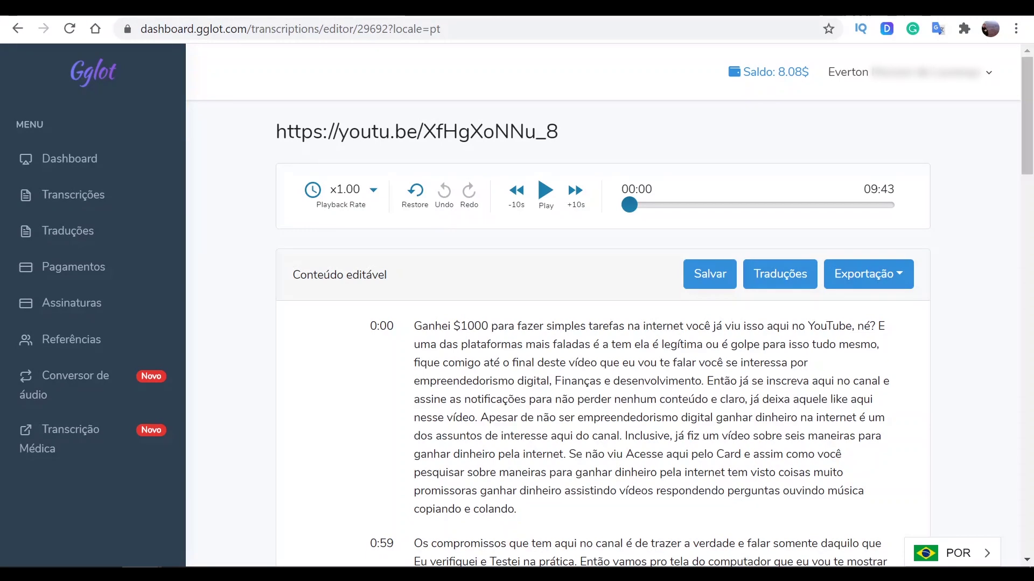
# Play the start of the audio and correct the transcript's first word to "Ganhe"
pyautogui.click(544, 200)
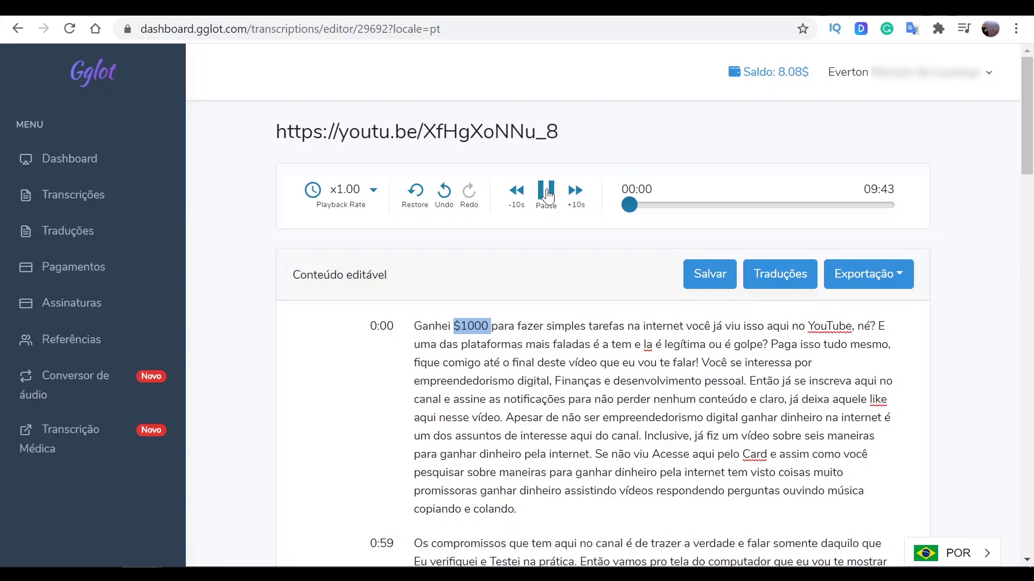
pyautogui.click(547, 196)
pyautogui.click(441, 326)
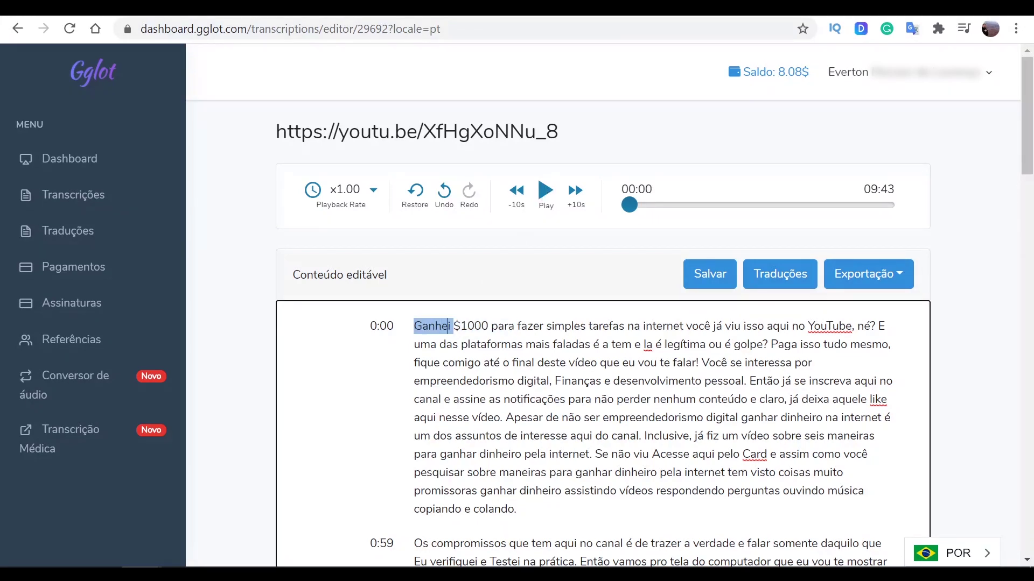
pyautogui.press('Delete')
# Listen to the first sentence, end it with a full stop after "internet" and capitalise the following "Você"
pyautogui.click(545, 193)
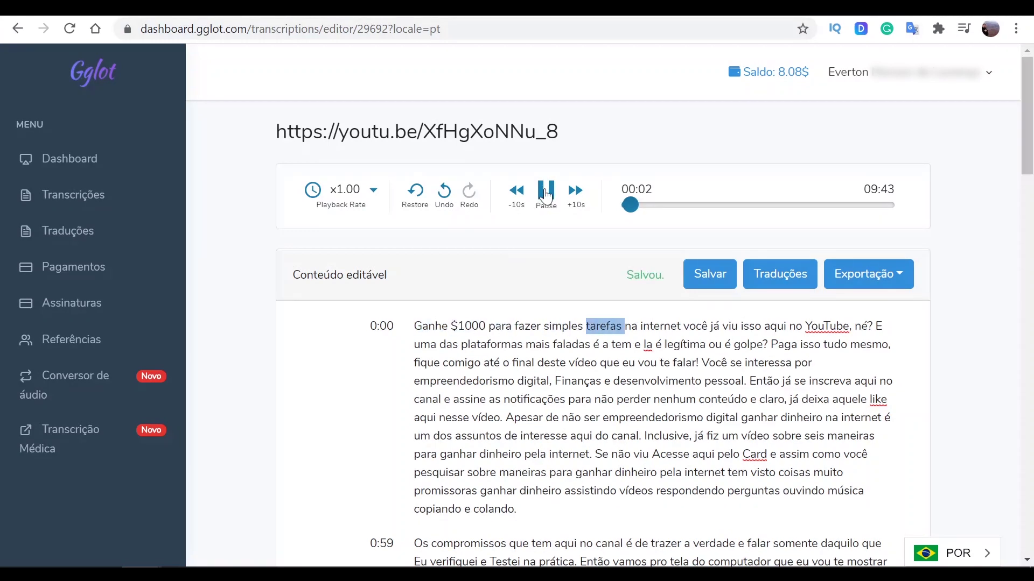
pyautogui.click(545, 193)
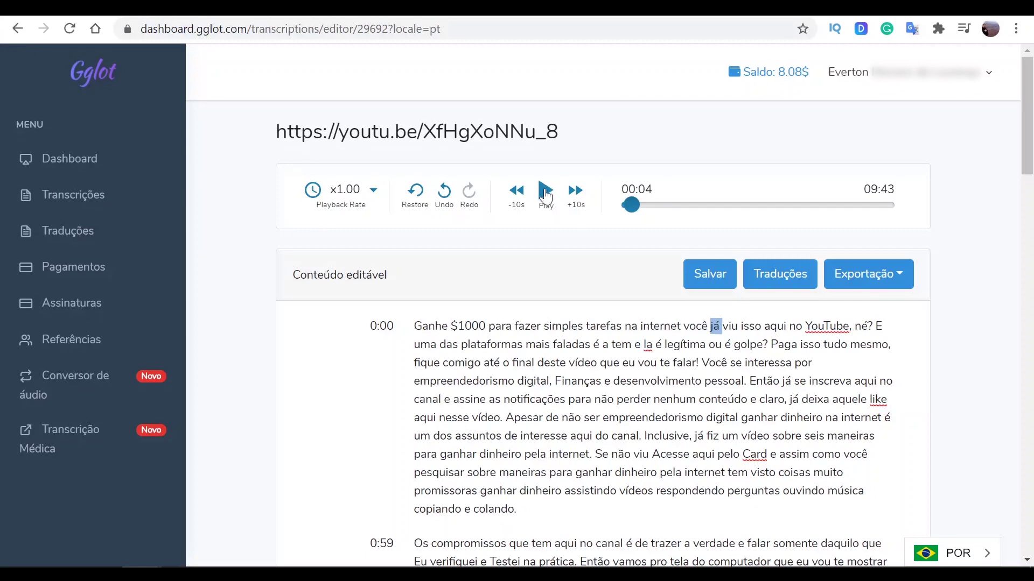
pyautogui.click(681, 326)
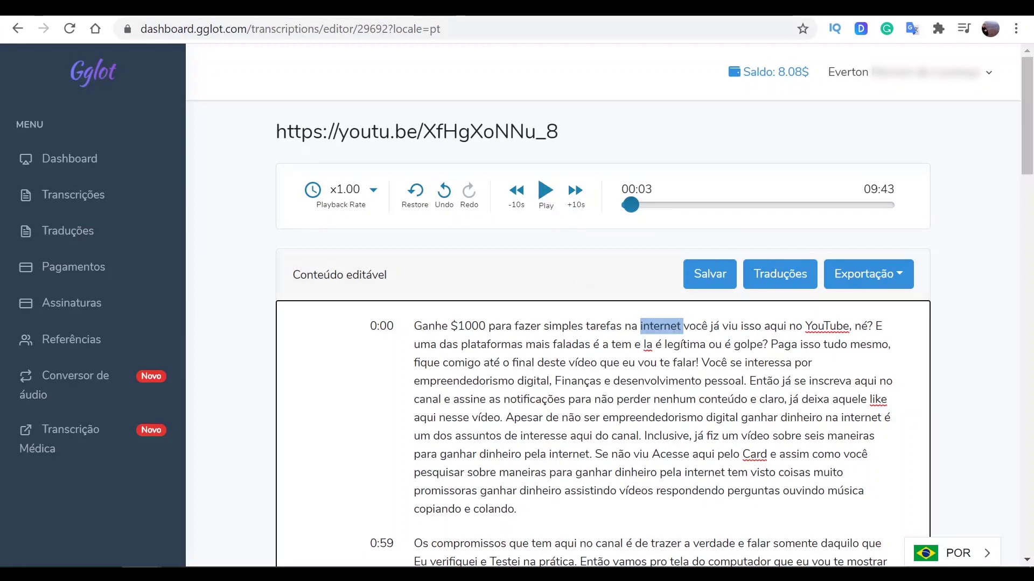
pyautogui.write(',')
pyautogui.press('Delete')
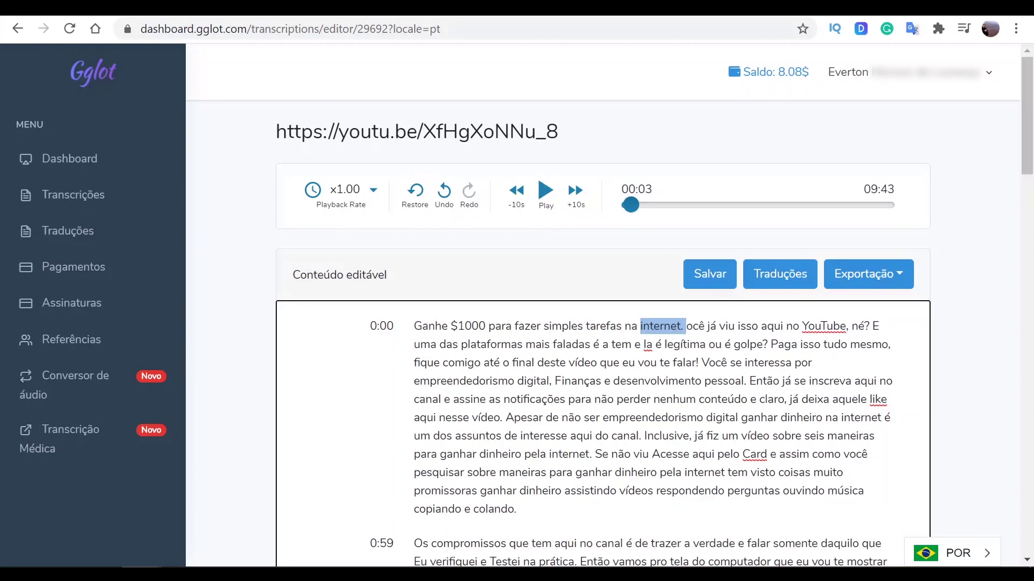
pyautogui.write('V')
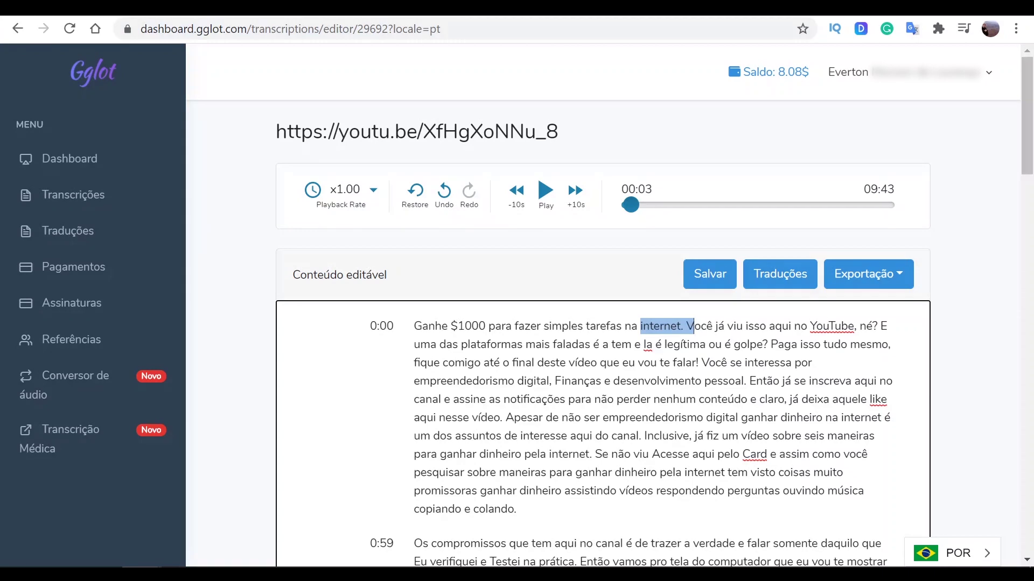
# Listen to the next sentence and replace "a tem e la" with "a Appen. Ela" in the 0:00 paragraph
pyautogui.click(550, 200)
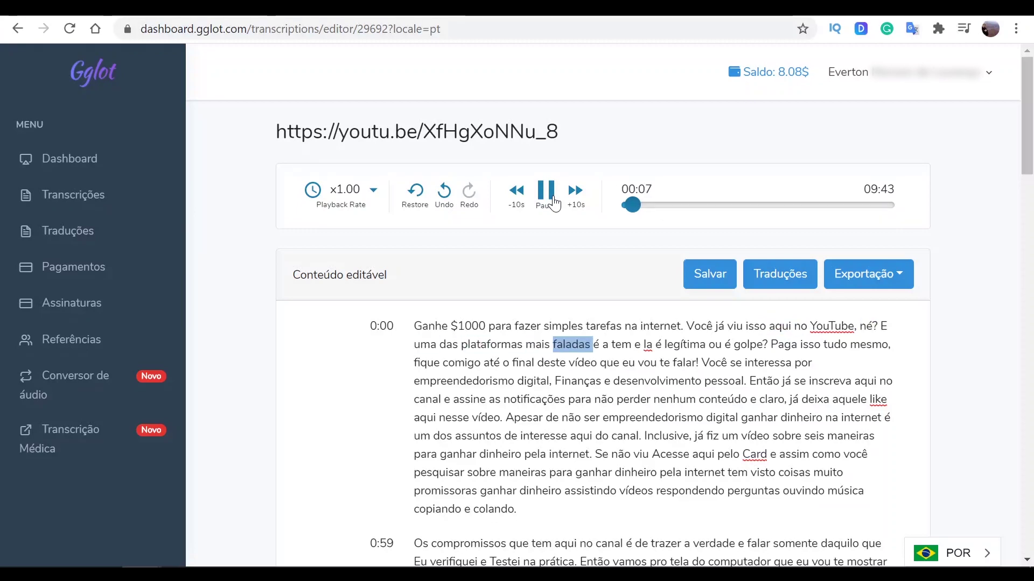
pyautogui.click(553, 199)
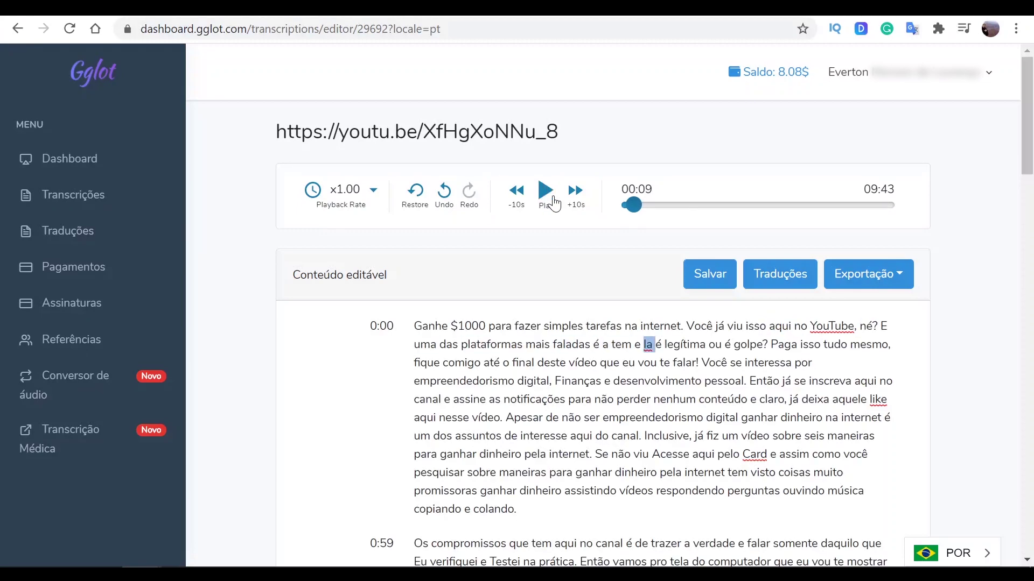
pyautogui.click(615, 345)
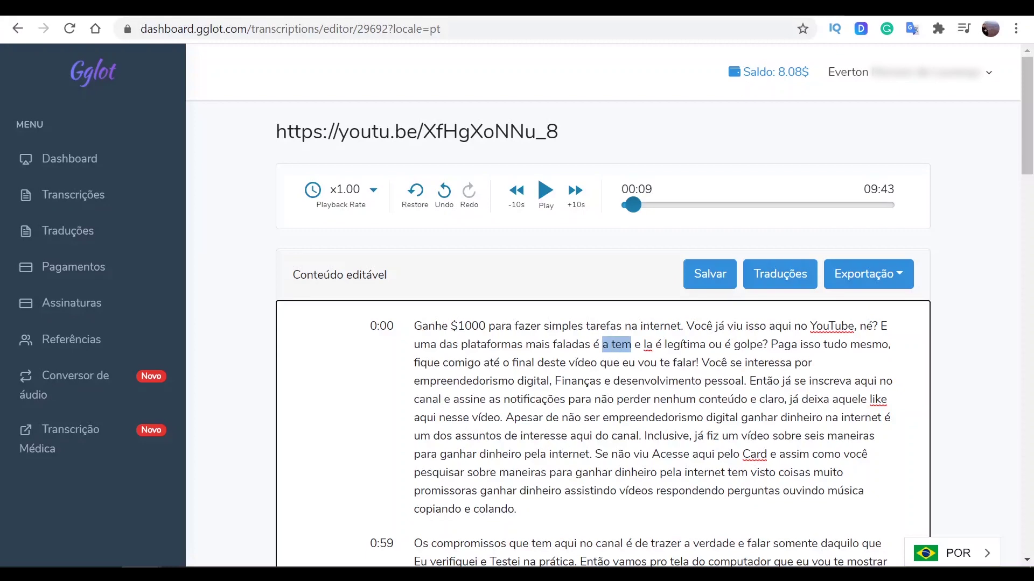
pyautogui.press('BackSpace')
pyautogui.press('Delete')
pyautogui.press('Delete')
pyautogui.write('App')
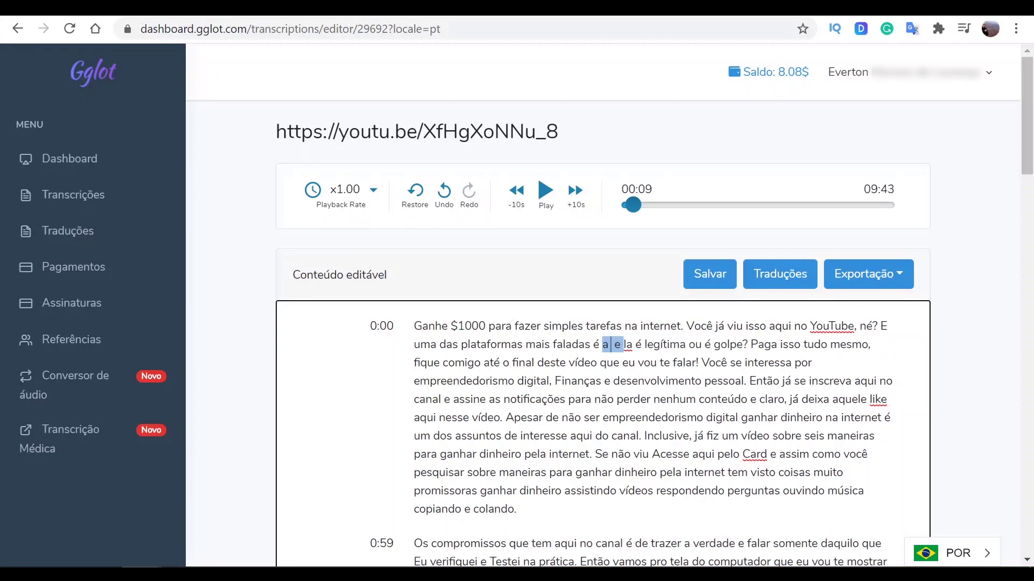
pyautogui.write('n.')
pyautogui.moveTo(655, 345); pyautogui.dragTo(645, 345)
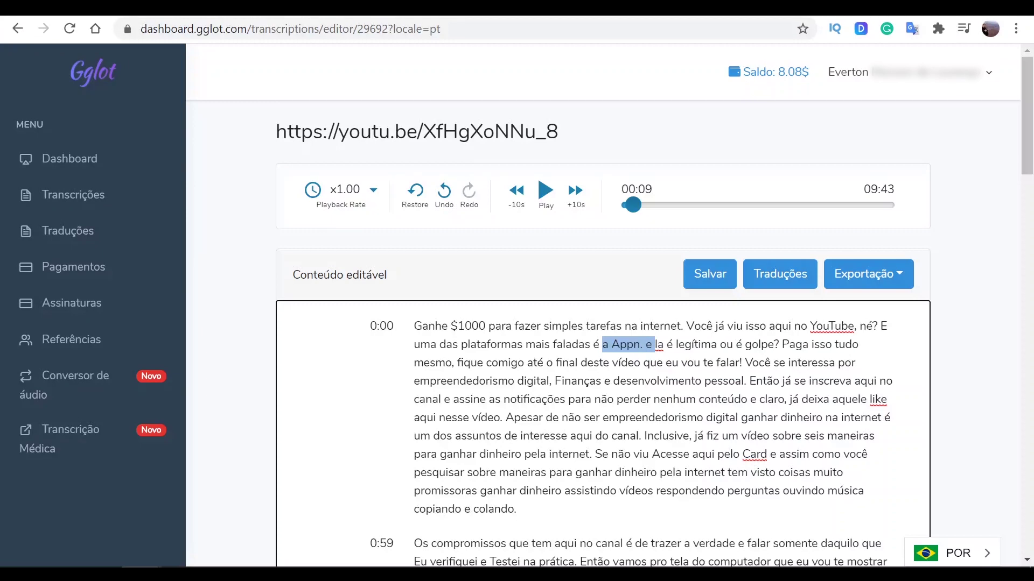
pyautogui.press('BackSpace')
pyautogui.press('BackSpace')
pyautogui.write('E')
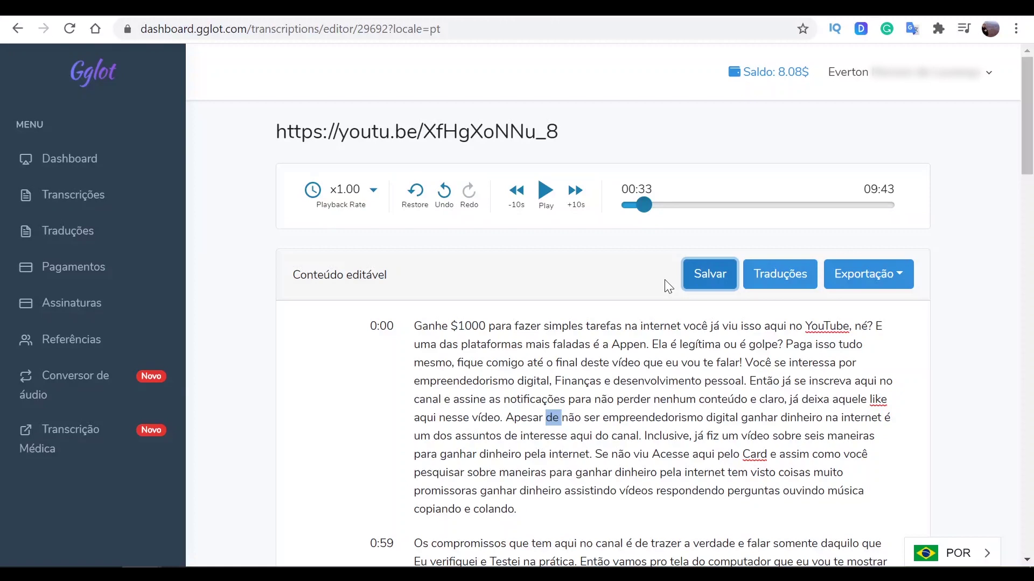
# Save the transcript and export it as YouTube captions to Documents as https___youtu.be_XfHgXoNNu_8.sbv
pyautogui.click(695, 283)
pyautogui.click(894, 284)
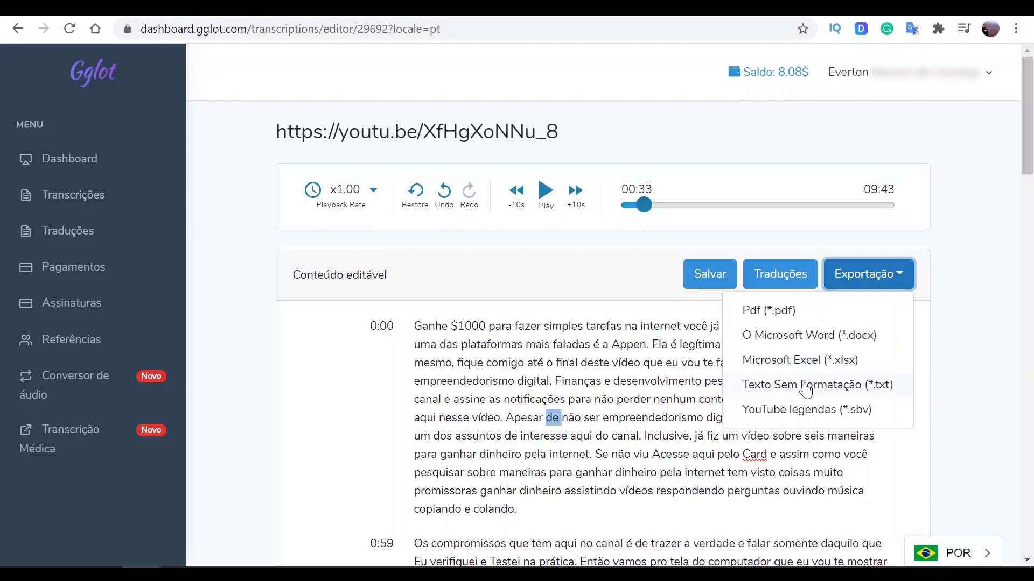
pyautogui.click(822, 414)
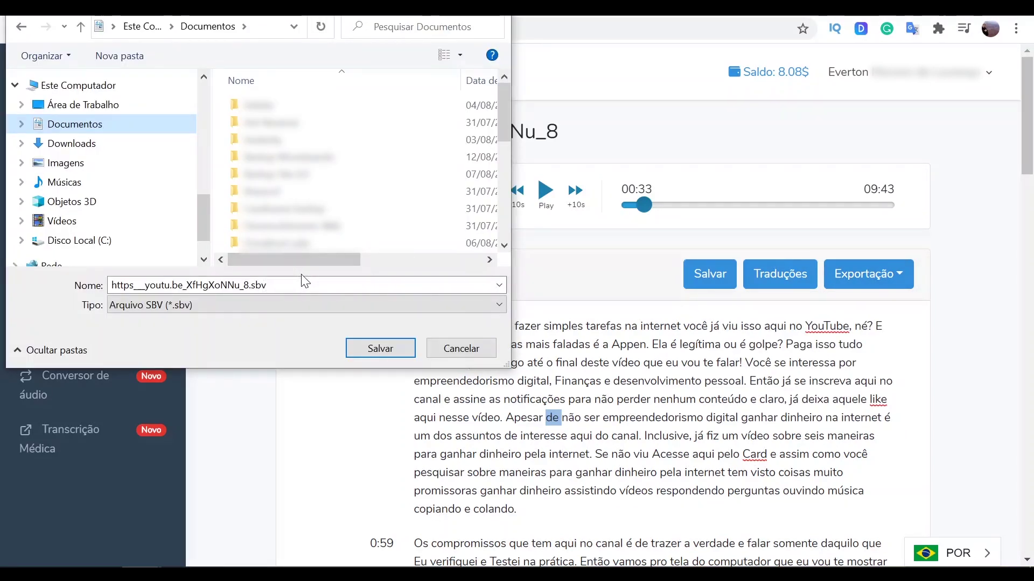
pyautogui.click(380, 349)
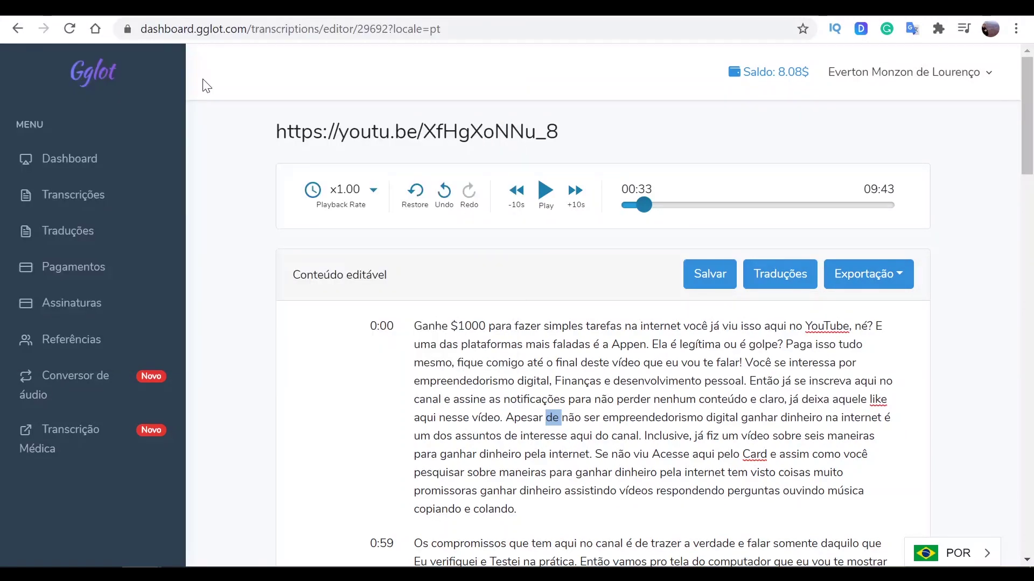
# Switch to YouTube Studio and open the subtitles of the video "Trabalhar na Appen Funciona ? A Verdade ! (2020)"
pyautogui.hotkey('ctrl', 'Tab')
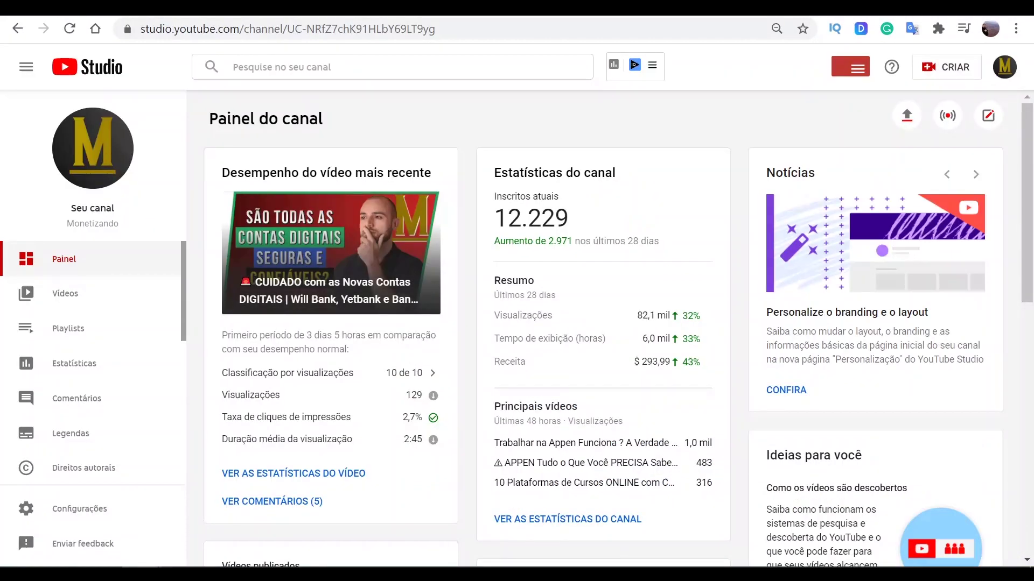
pyautogui.click(108, 292)
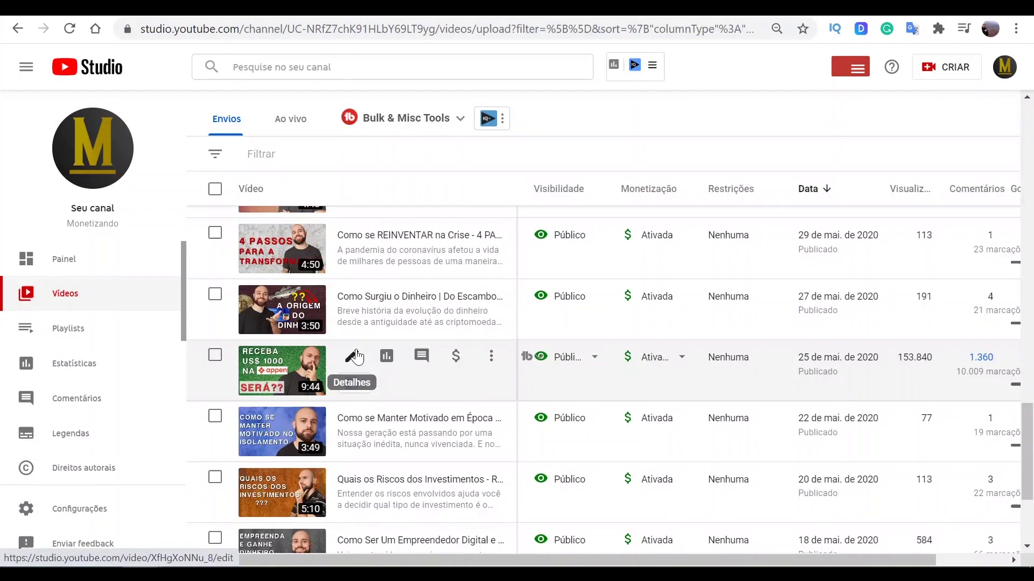
pyautogui.click(354, 356)
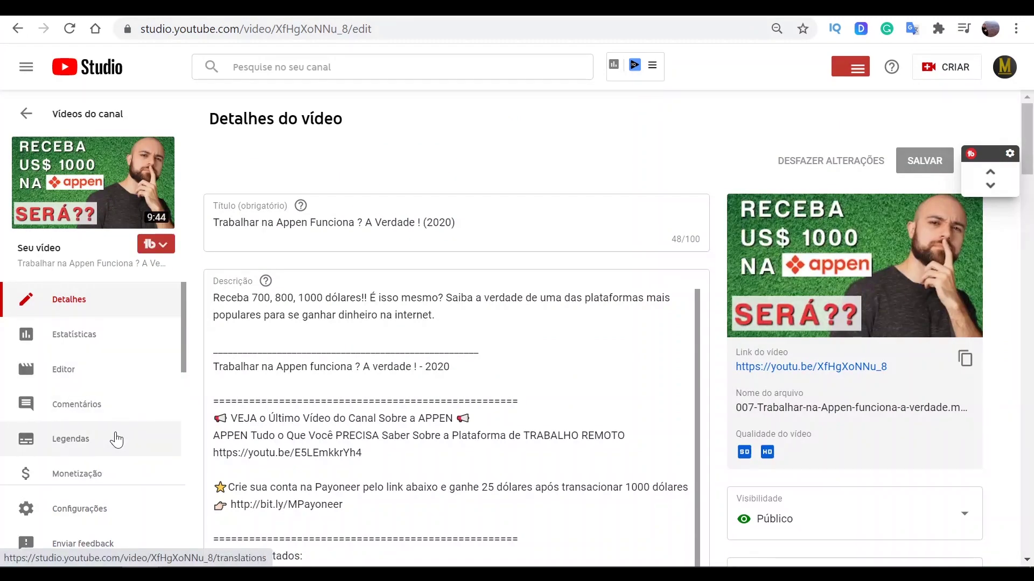
pyautogui.click(116, 440)
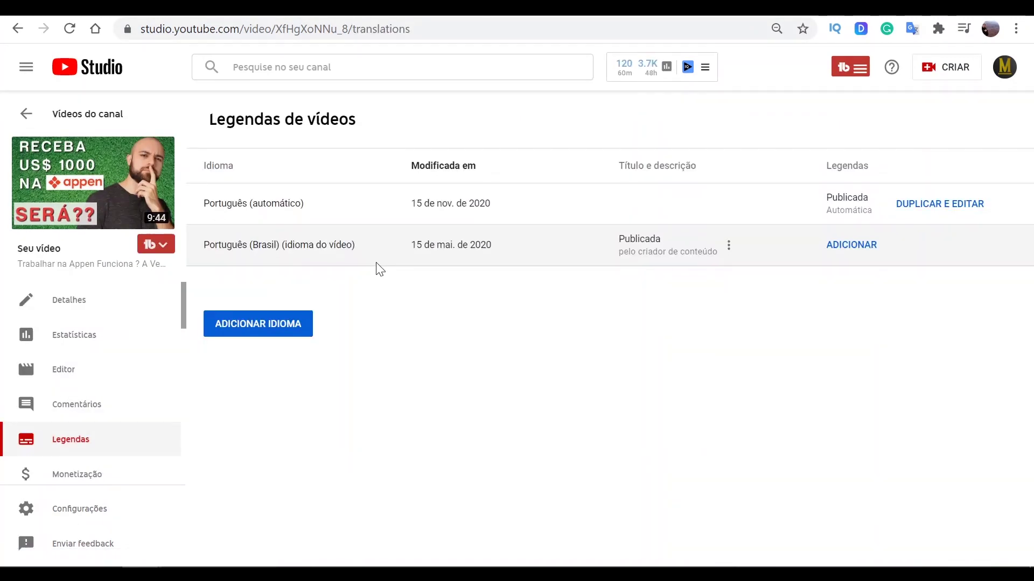
# Add Portuguese (Brasil) subtitles from the file https___youtu.be_XfHgXoNNu_8.sbv with timing, and play the video to check them
pyautogui.click(844, 246)
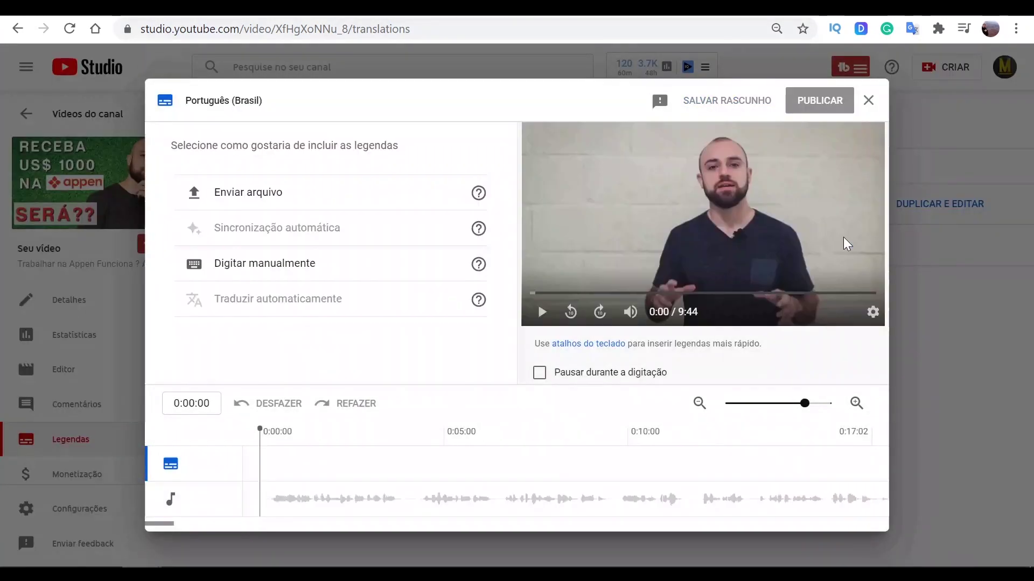
pyautogui.click(276, 197)
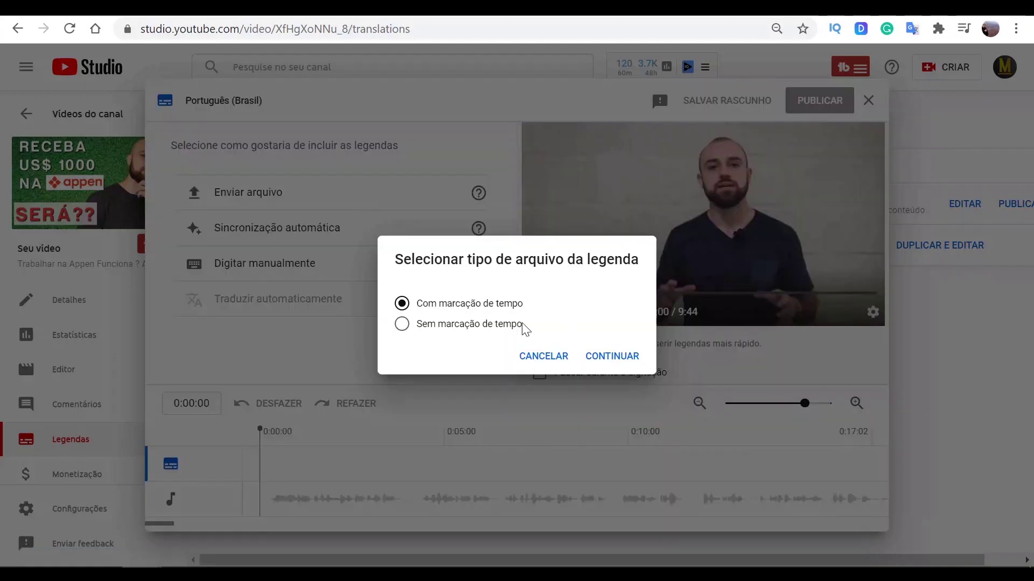
pyautogui.click(612, 358)
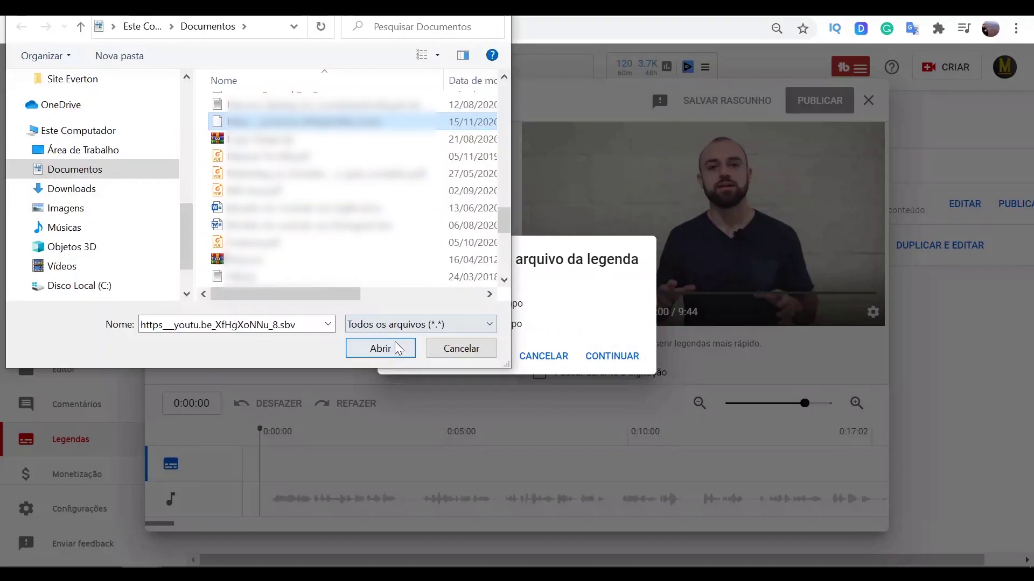
pyautogui.click(398, 347)
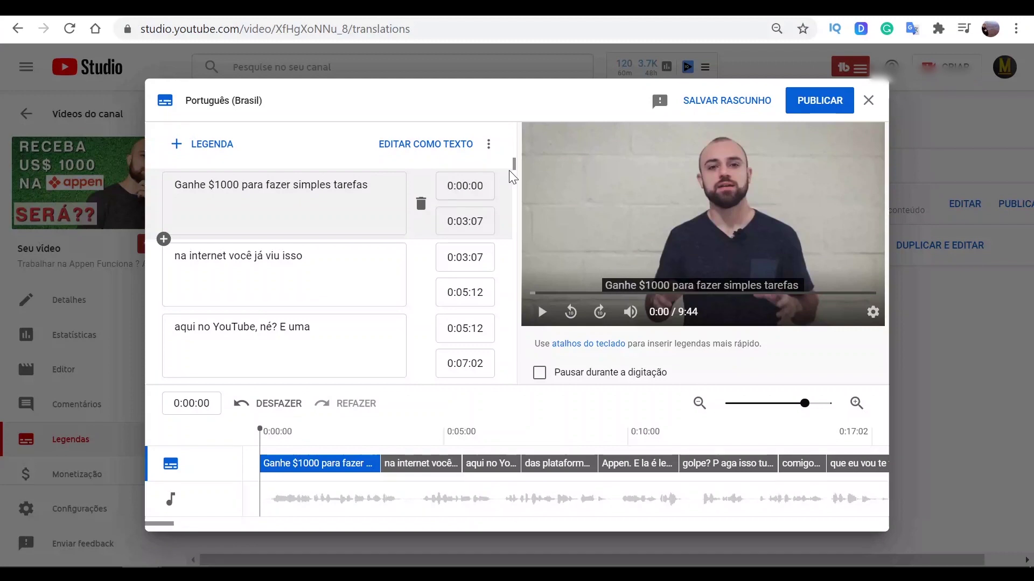
pyautogui.click(541, 313)
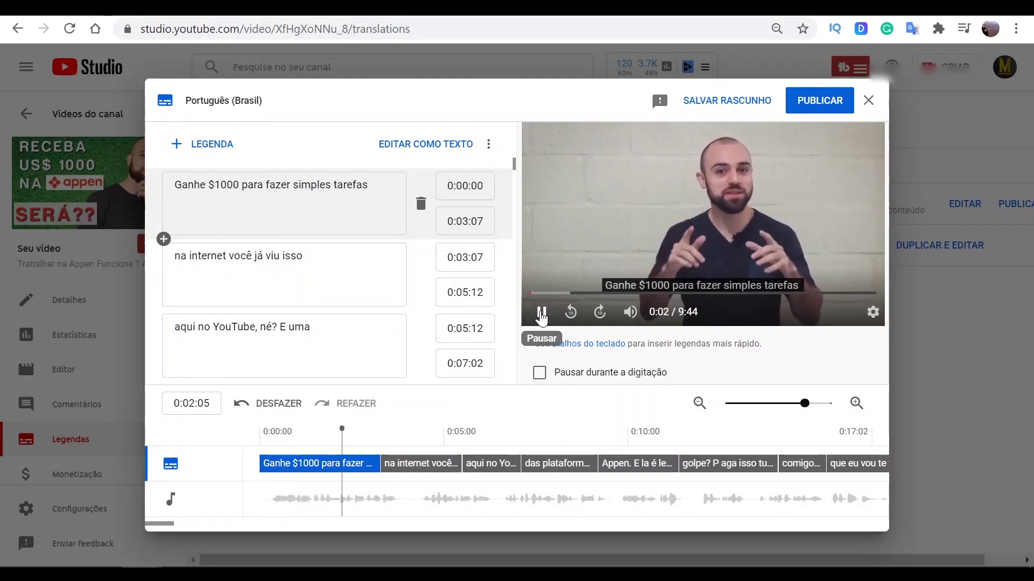
pyautogui.click(541, 315)
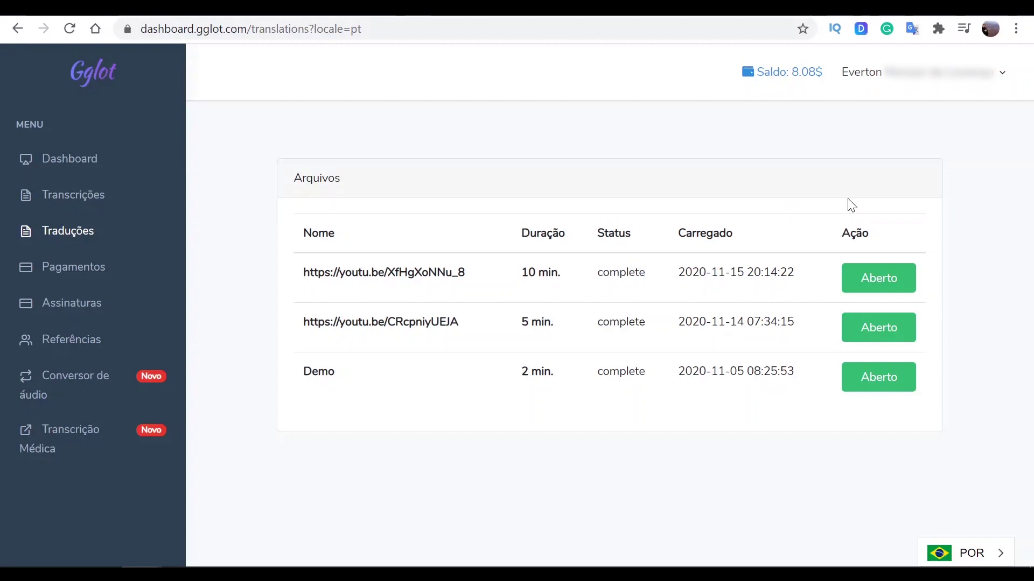
pyautogui.click(872, 278)
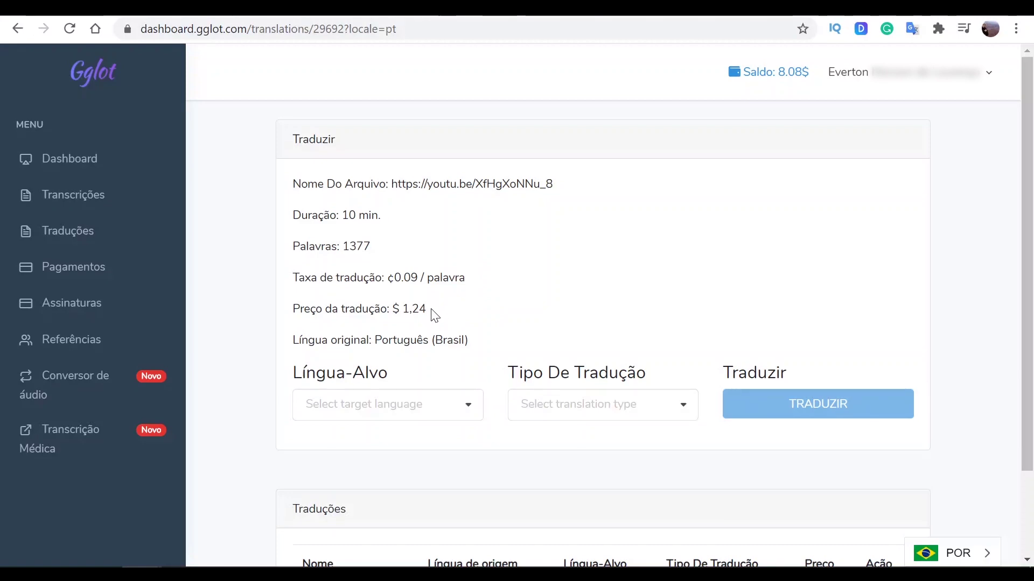
# Set the translation's target language to English (United States) and its translation type to Subtitle
pyautogui.click(450, 405)
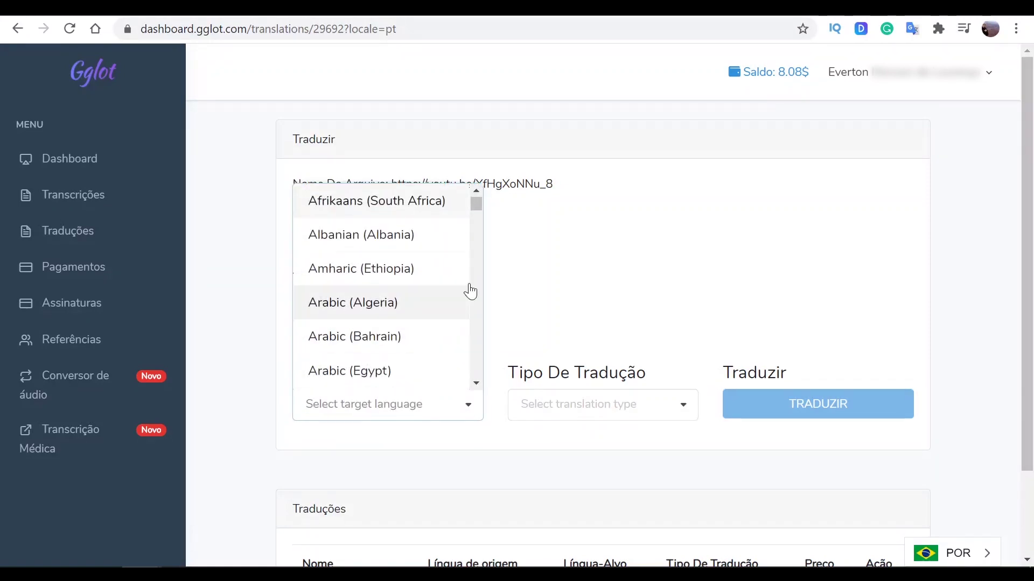
pyautogui.scroll(-20, 468, 291)
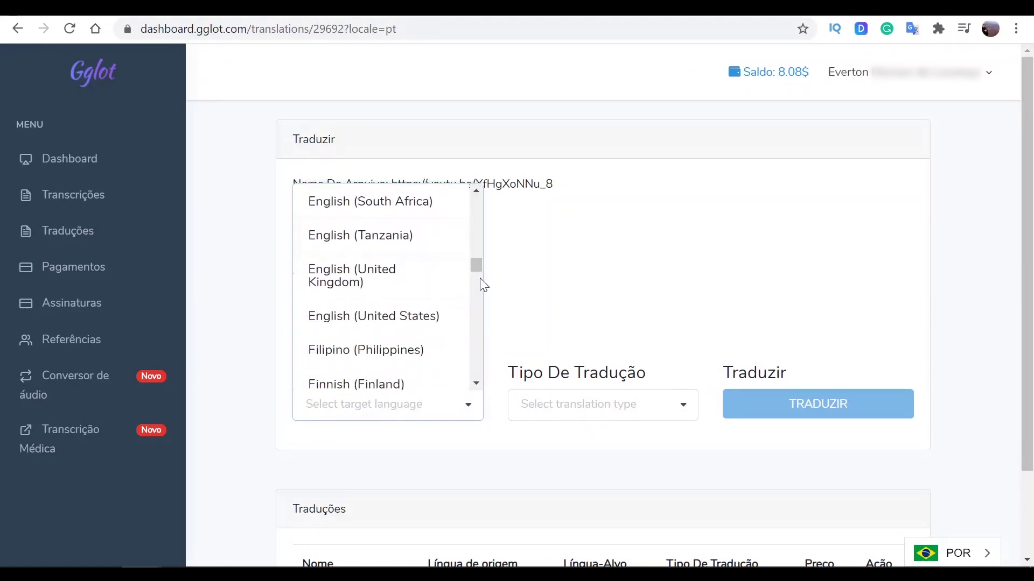
pyautogui.click(417, 328)
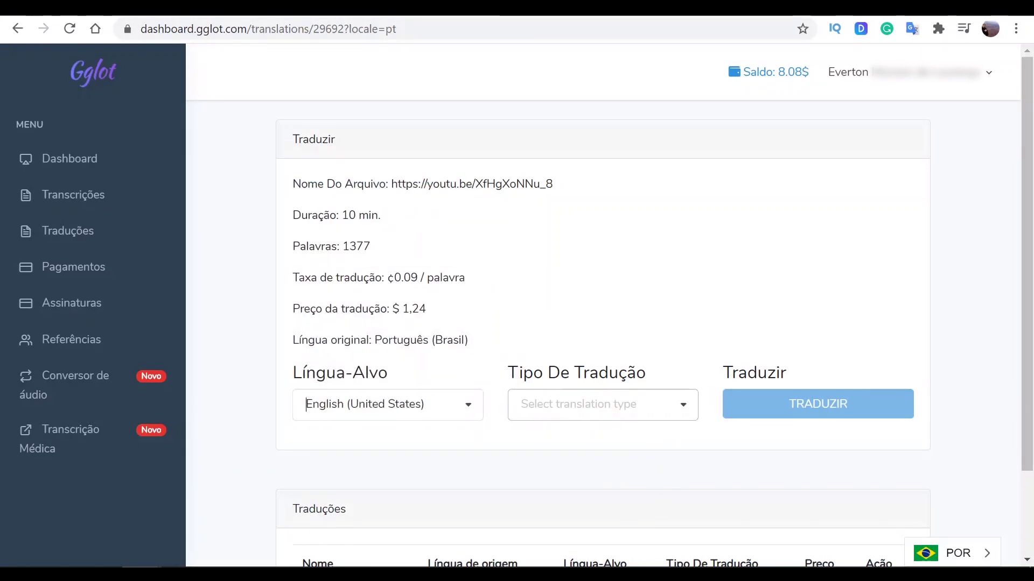
pyautogui.press('Tab')
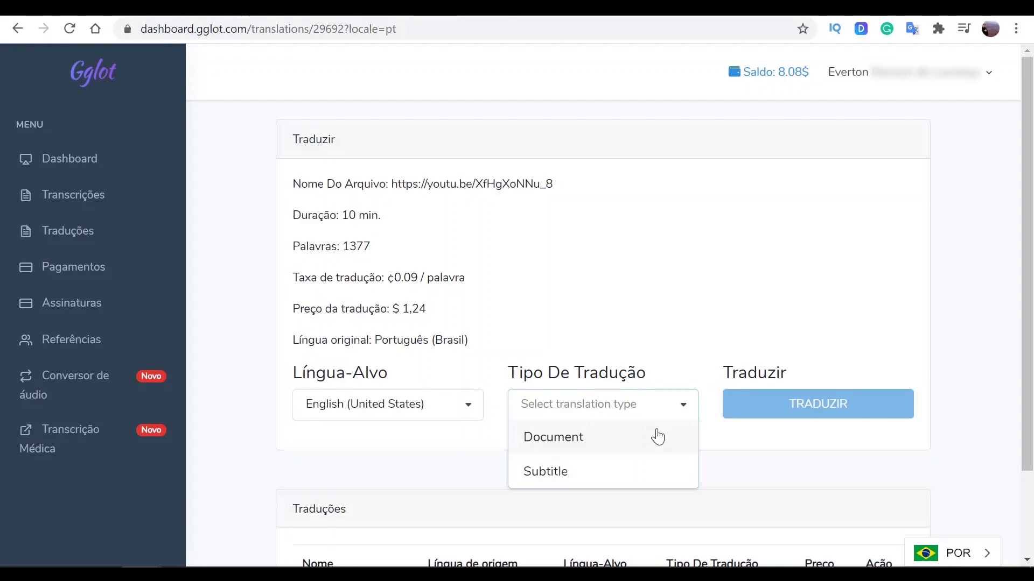
pyautogui.click(638, 476)
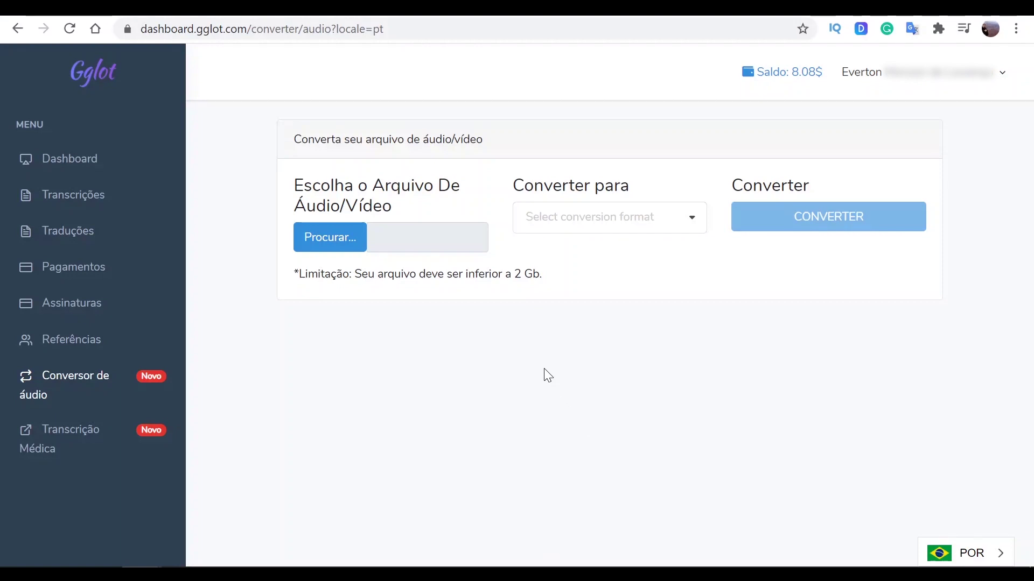
# Check which output formats the Gglot audio converter offers, without choosing one
pyautogui.click(682, 229)
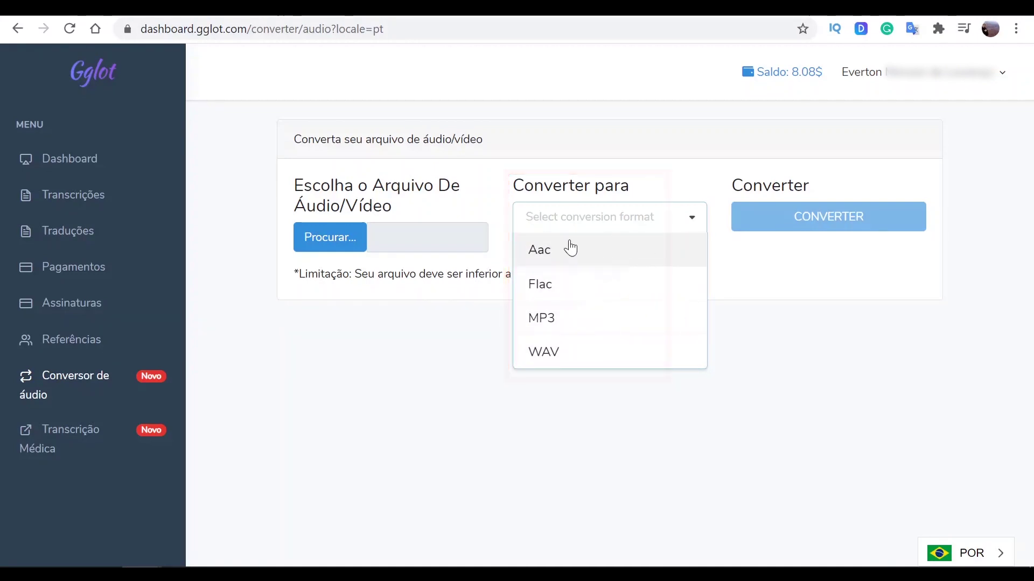
pyautogui.click(481, 426)
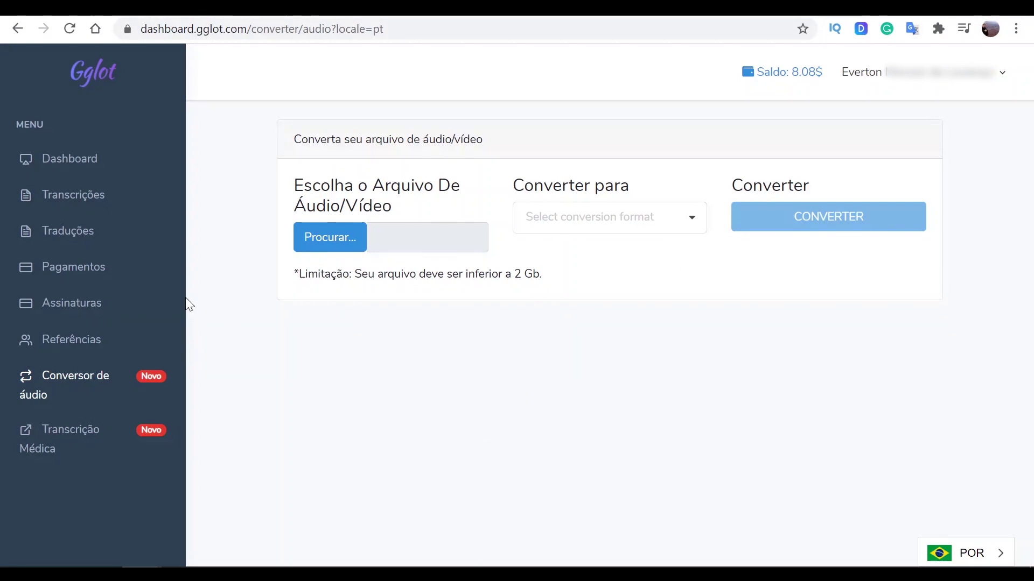
# Open the subscription plans and compare the features and monthly prices of the Grátis, Negócios and Pro plans
pyautogui.click(122, 305)
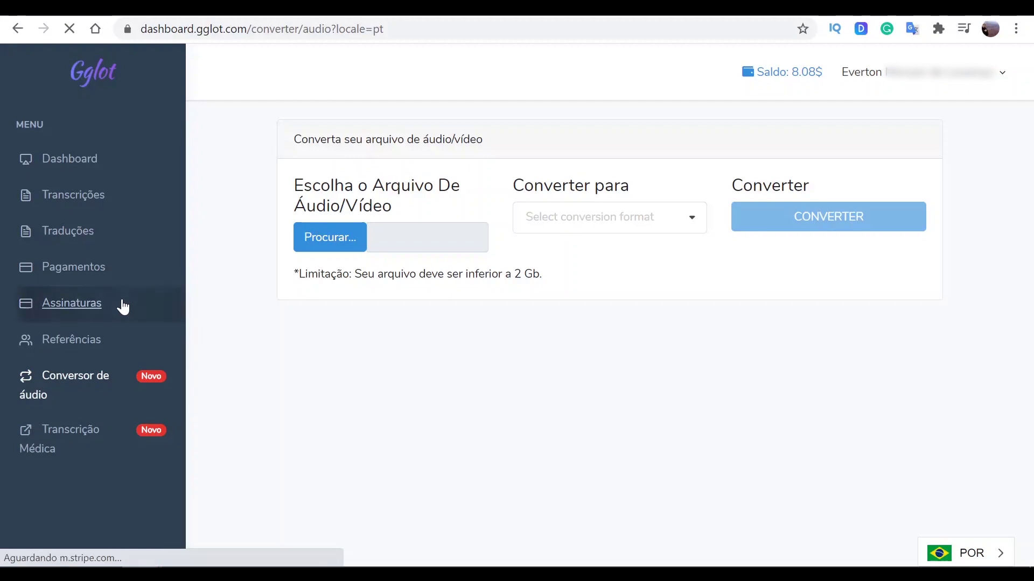
pyautogui.moveTo(1032, 268); pyautogui.dragTo(1032, 325)
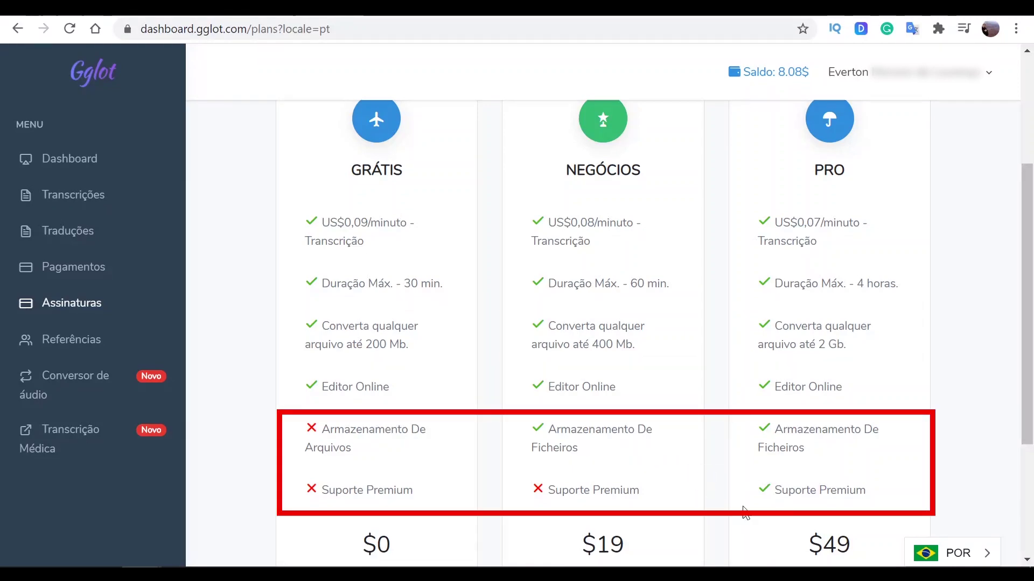
pyautogui.scroll(-1, 793, 514)
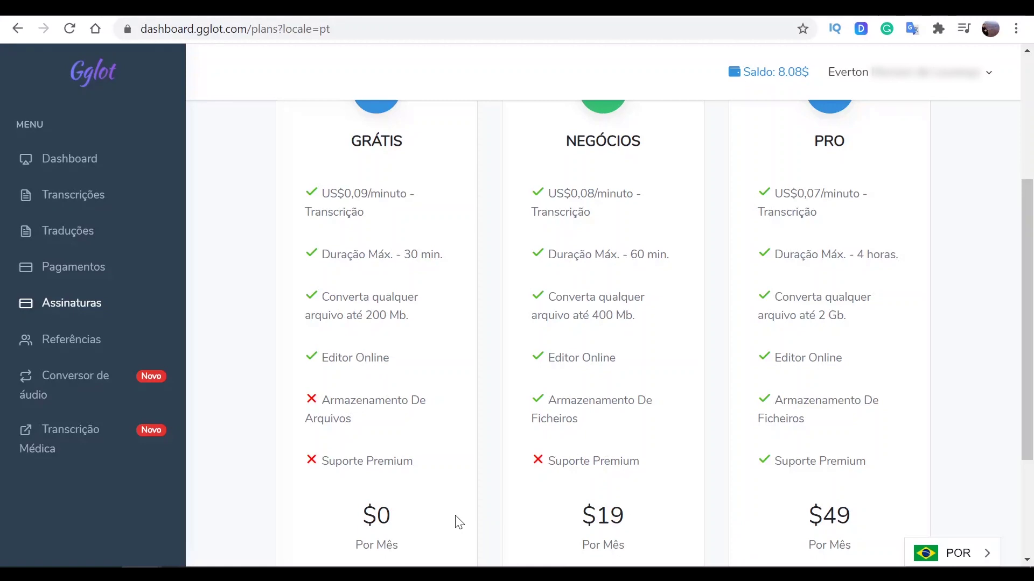
pyautogui.scroll(1, 1032, 309)
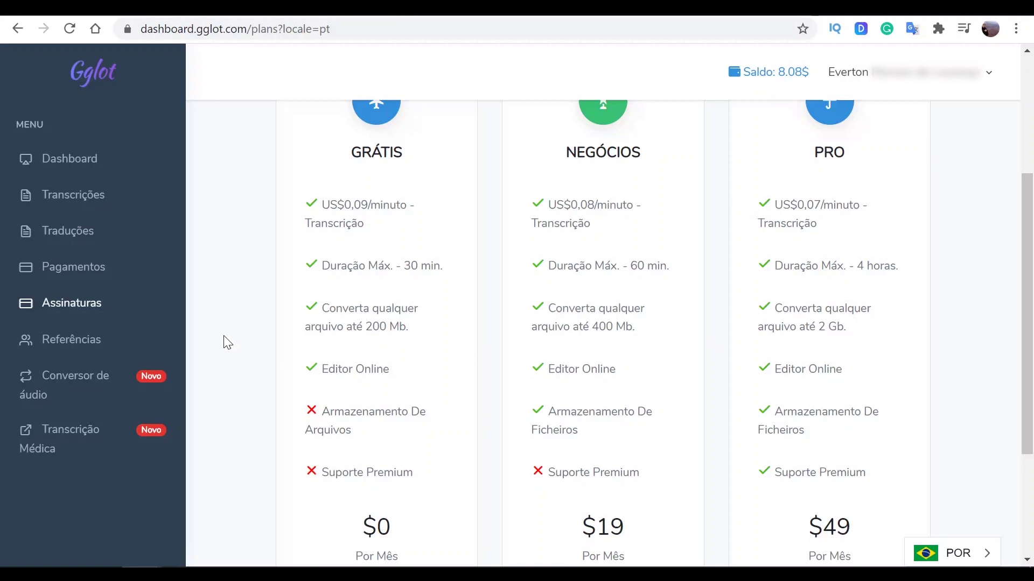
# Review the top-up amounts and payment methods for the account balance, and open the friend referral rewards page
pyautogui.click(104, 278)
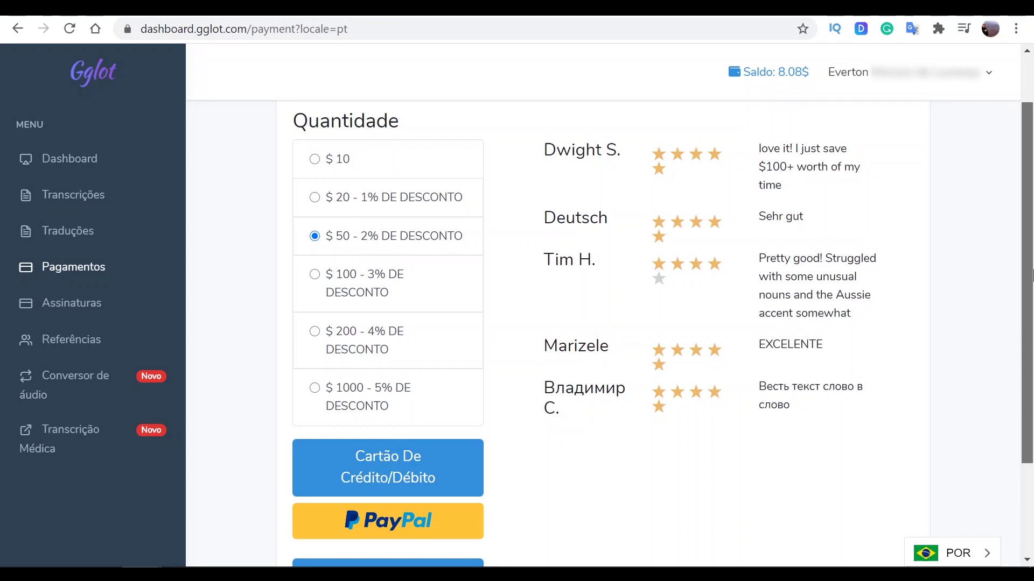
pyautogui.scroll(-2, 572, 363)
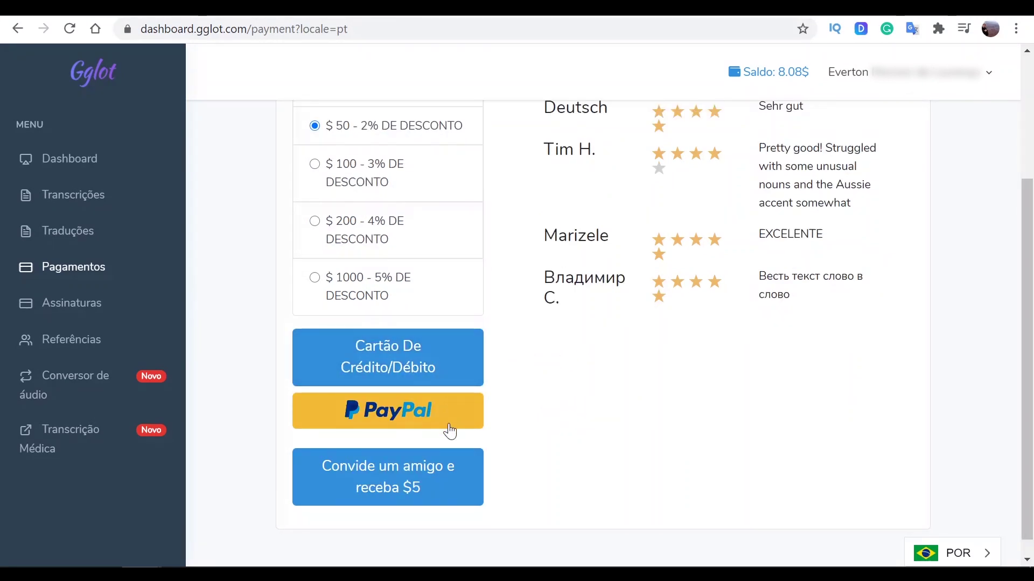
pyautogui.click(433, 482)
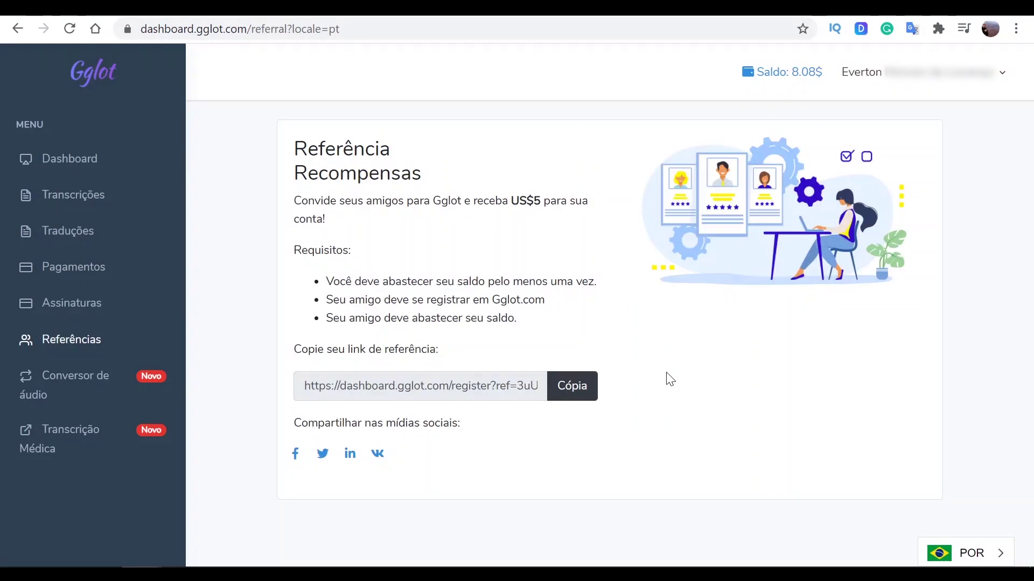